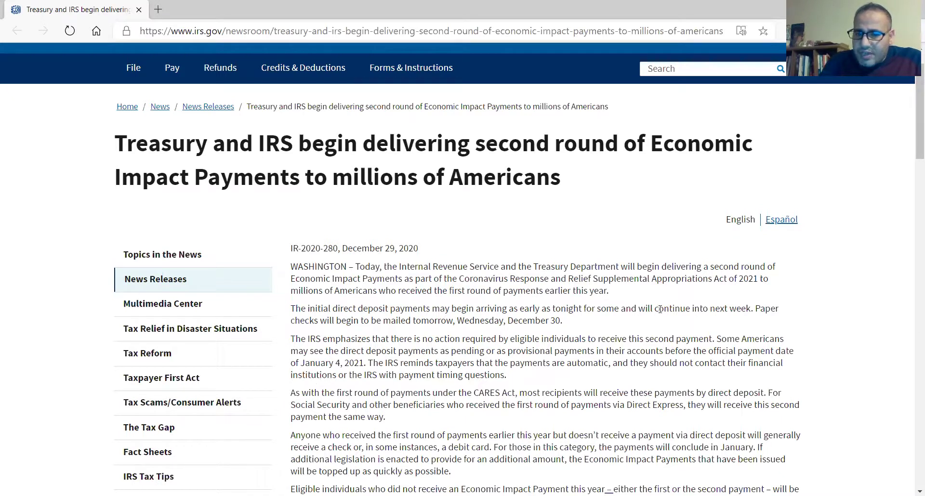
- Highlight the sentence on when direct-deposit payments arrive, then scroll down to the 'Who is eligible' section
{"action": "left_click_drag", "start_coordinate": [703, 309], "coordinate": [438, 307]}
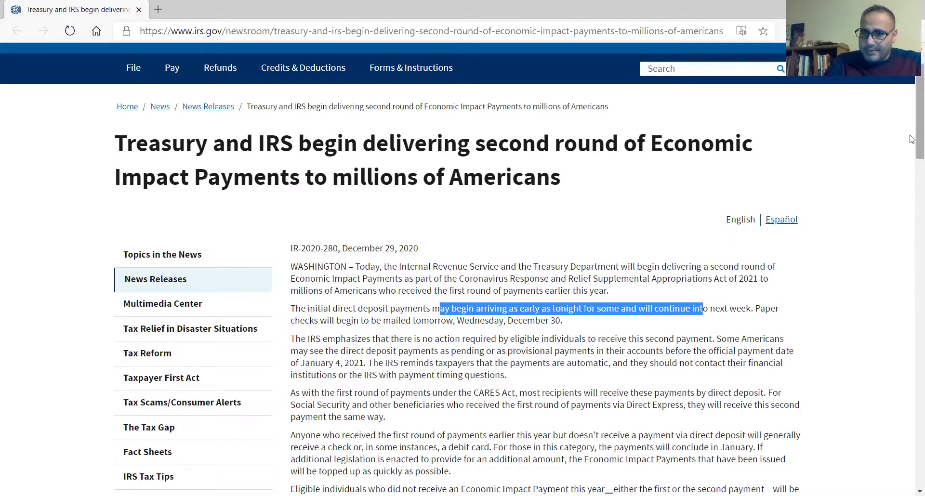
{"action": "left_click_drag", "start_coordinate": [912, 137], "coordinate": [911, 259]}
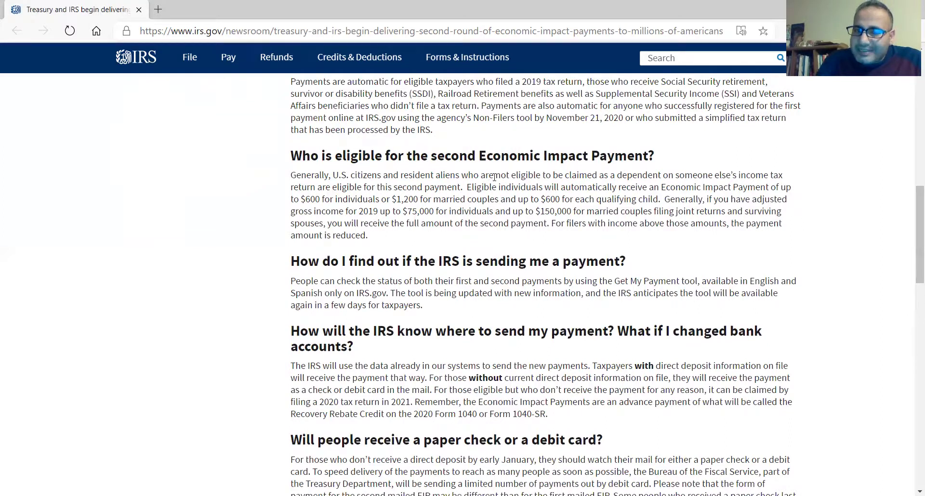
- Select the phrase 'not eligible to be claimed as a dependent on someone else's income tax'
{"action": "left_click_drag", "start_coordinate": [494, 175], "coordinate": [779, 178]}
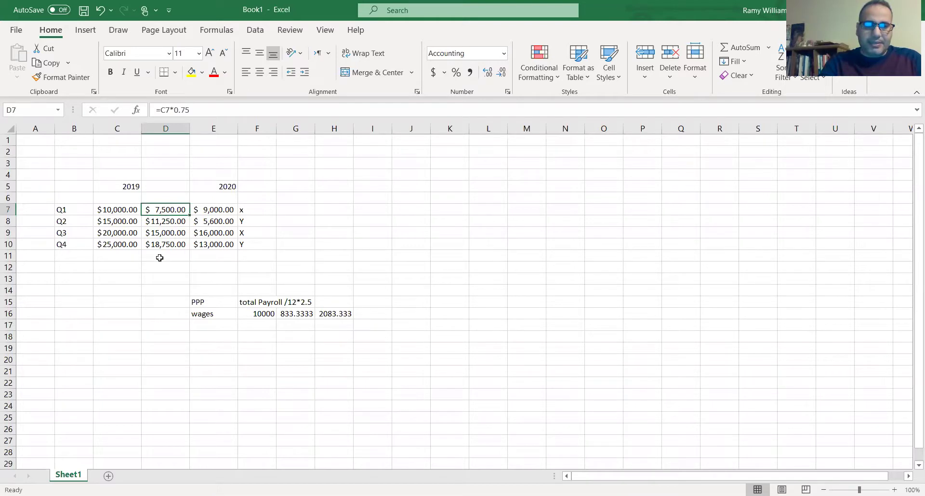
- Delete the Q1–Q4 75% results in D7, D8, D9 and D10, ending back on D7
{"action": "key", "text": "Delete"}
{"action": "key", "text": "Down"}
{"action": "key", "text": "Delete"}
{"action": "key", "text": "Down"}
{"action": "key", "text": "Delete"}
{"action": "key", "text": "Down"}
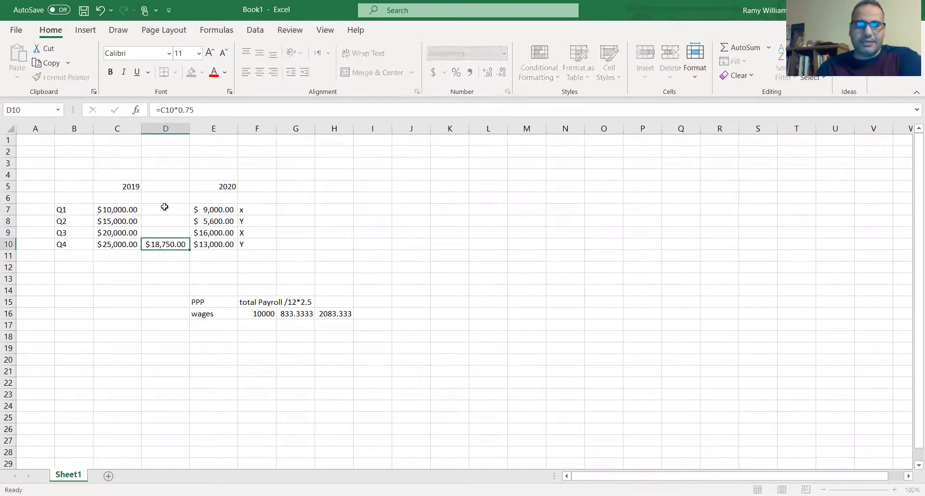
{"action": "key", "text": "Delete"}
{"action": "key", "text": "Down"}
{"action": "key", "text": "Up"}
{"action": "key", "text": "Up"}
{"action": "key", "text": "Up"}
{"action": "key", "text": "Up"}
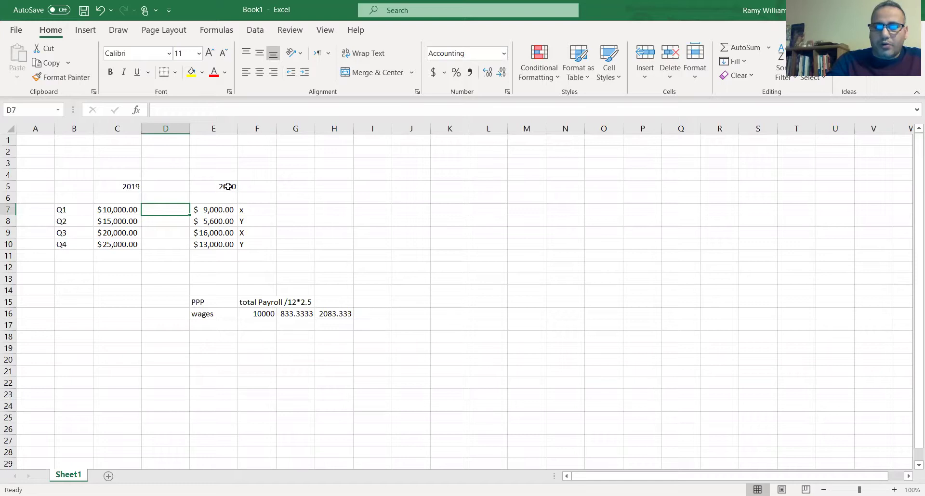
- Enter the note '25% less in gross income' in cell G5
{"action": "left_click", "coordinate": [306, 187]}
{"action": "type", "text": "25"}
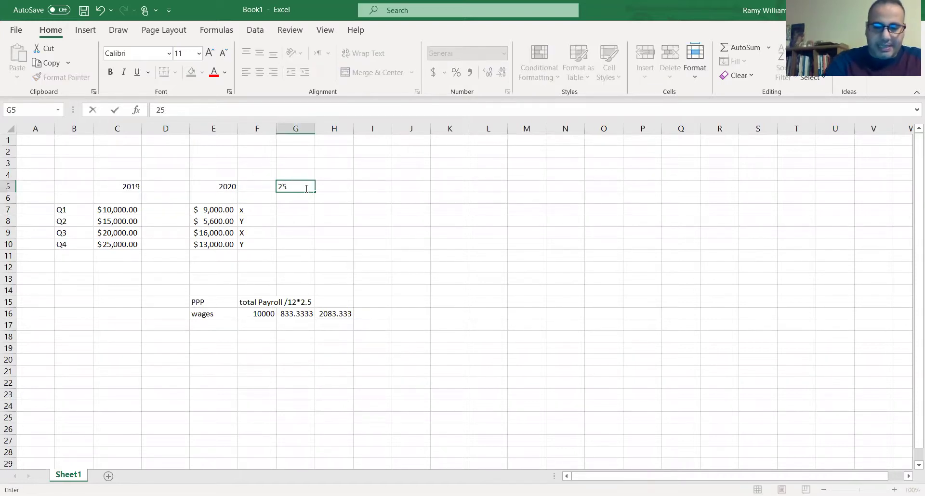
{"action": "type", "text": "%"}
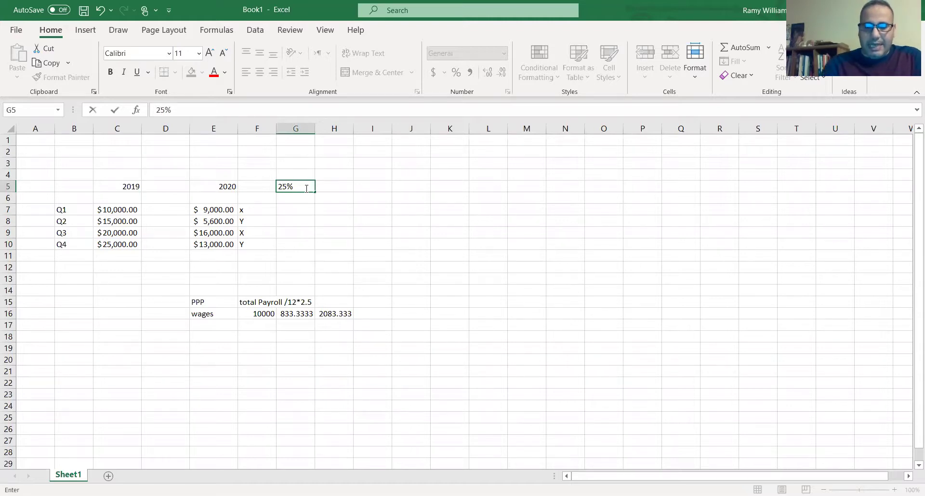
{"action": "type", "text": " less in"}
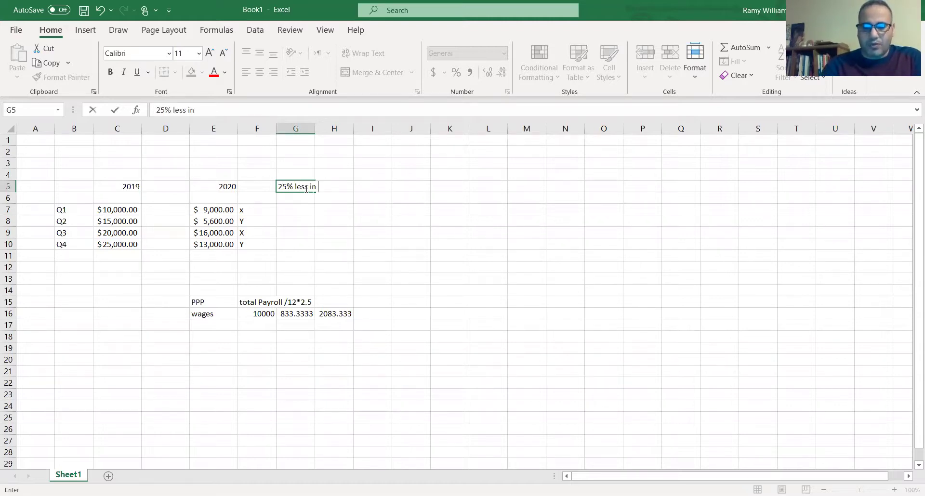
{"action": "type", "text": " gross income"}
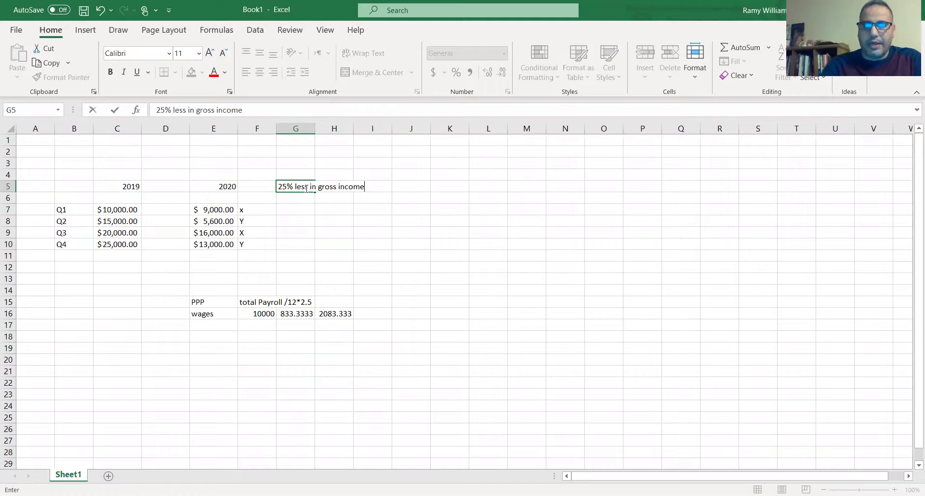
{"action": "left_click", "coordinate": [339, 224]}
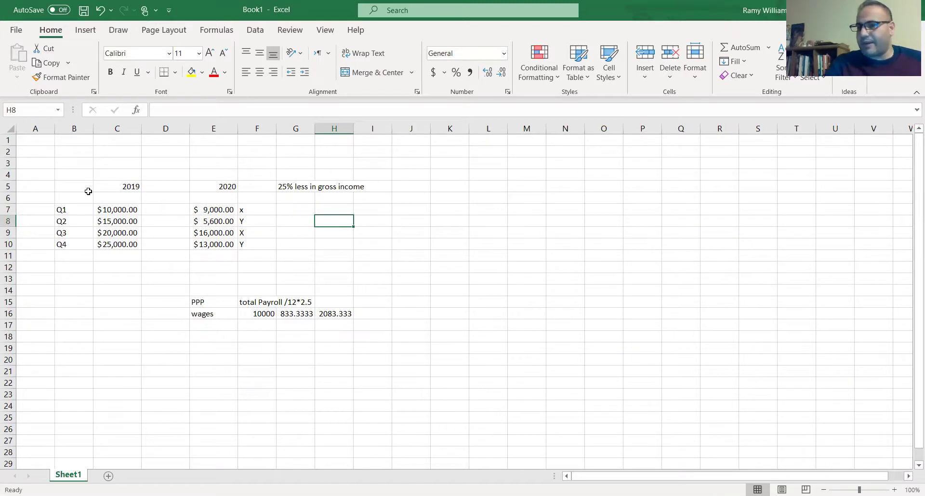
- Enter a first D7 formula from C7 and .75, which comes out broken
{"action": "left_click", "coordinate": [121, 211]}
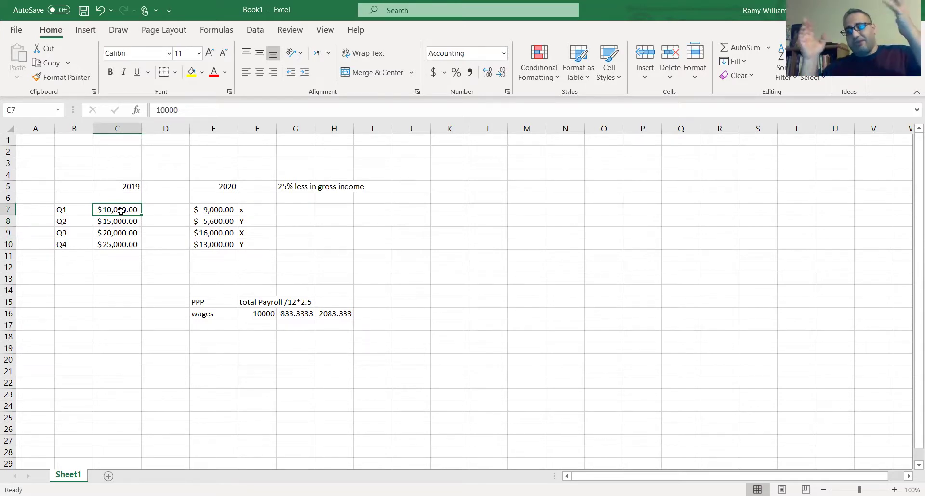
{"action": "left_click", "coordinate": [165, 212]}
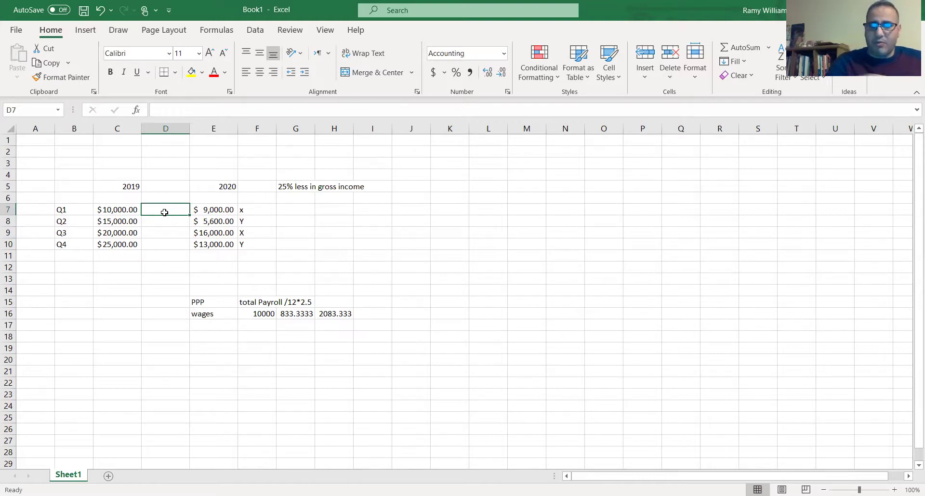
{"action": "type", "text": "="}
{"action": "key", "text": "Left"}
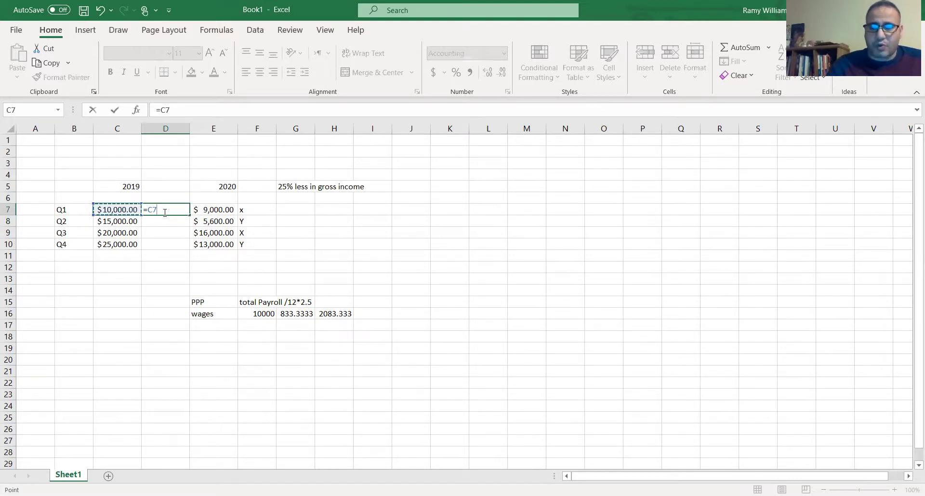
{"action": "type", "text": ".75"}
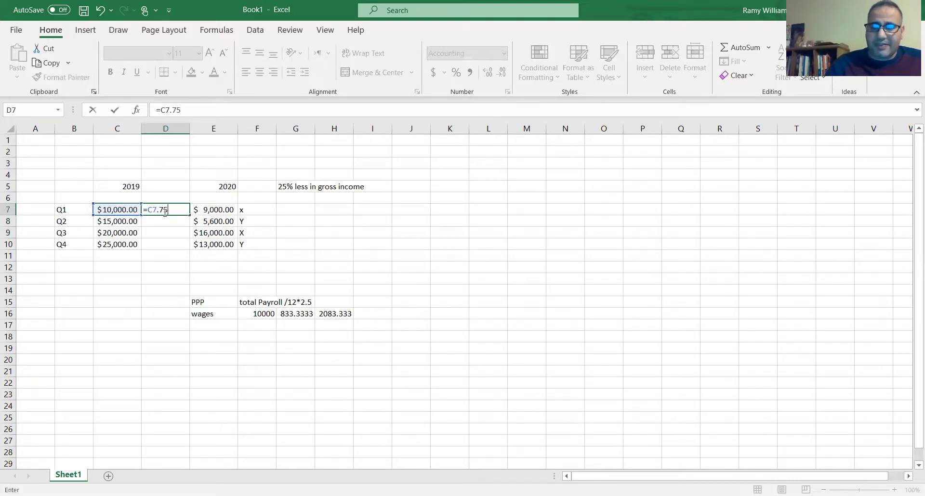
{"action": "key", "text": "Return"}
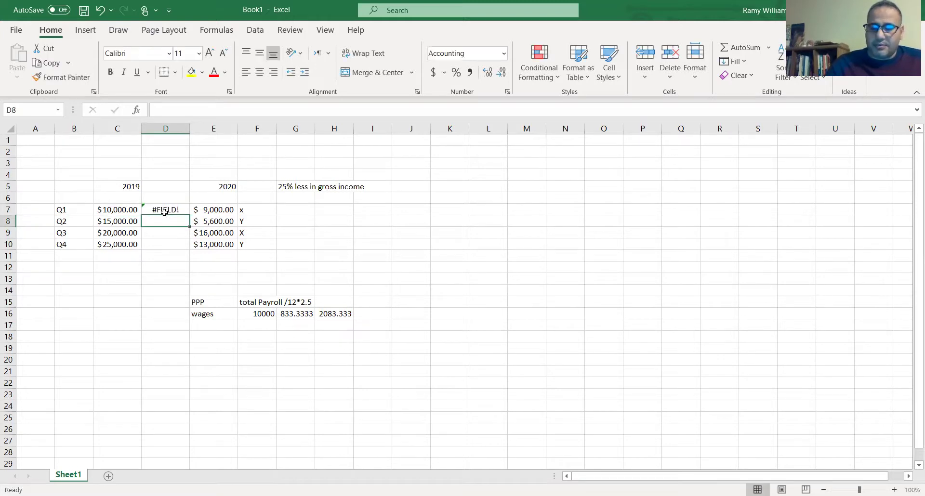
- Re-enter D7 as =C7*.75 so it shows $7,500.00
{"action": "left_click", "coordinate": [165, 212]}
{"action": "type", "text": "="}
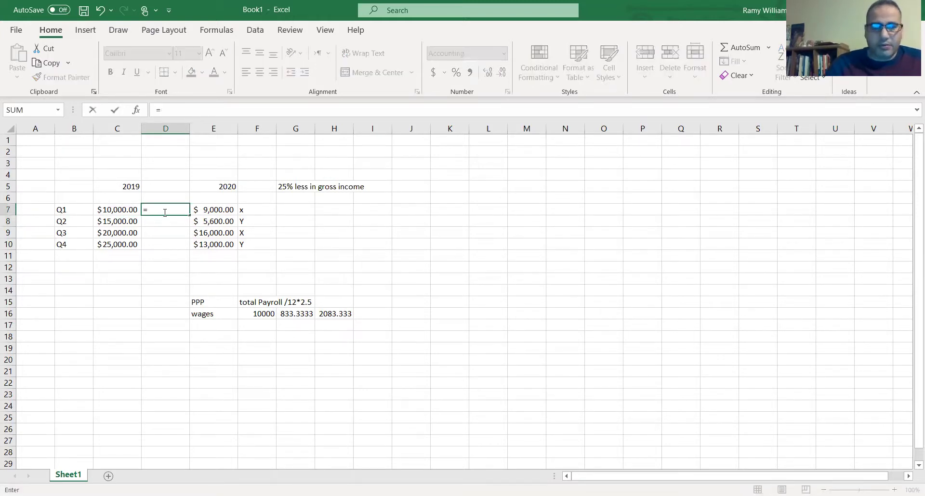
{"action": "key", "text": "Left"}
{"action": "type", "text": "*.75"}
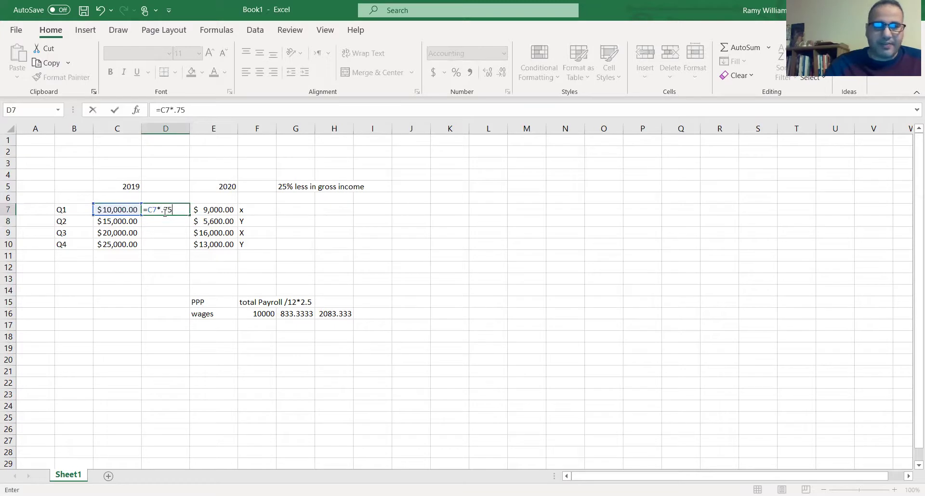
{"action": "key", "text": "Return"}
{"action": "left_click", "coordinate": [164, 212]}
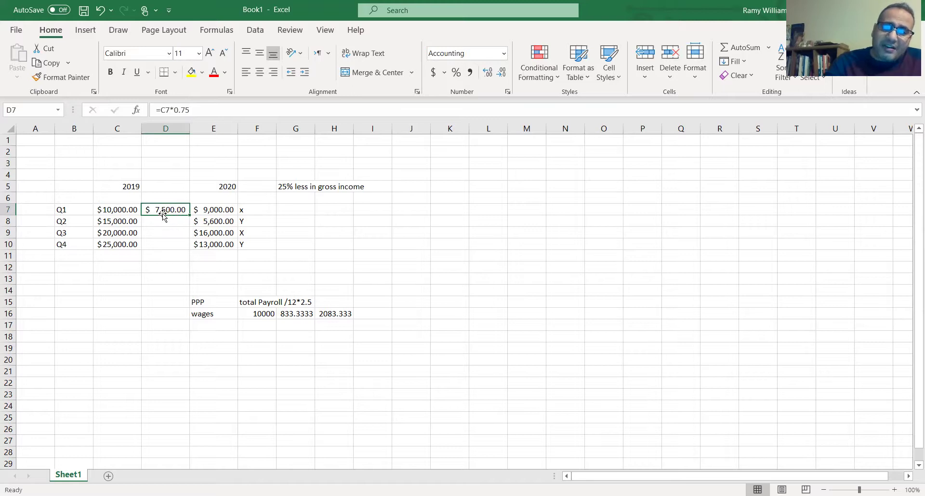
- Enter =C8*.75 in D8 to get $11,250.00, then check the 2020 Q2 amount and its Y label
{"action": "left_click", "coordinate": [246, 211]}
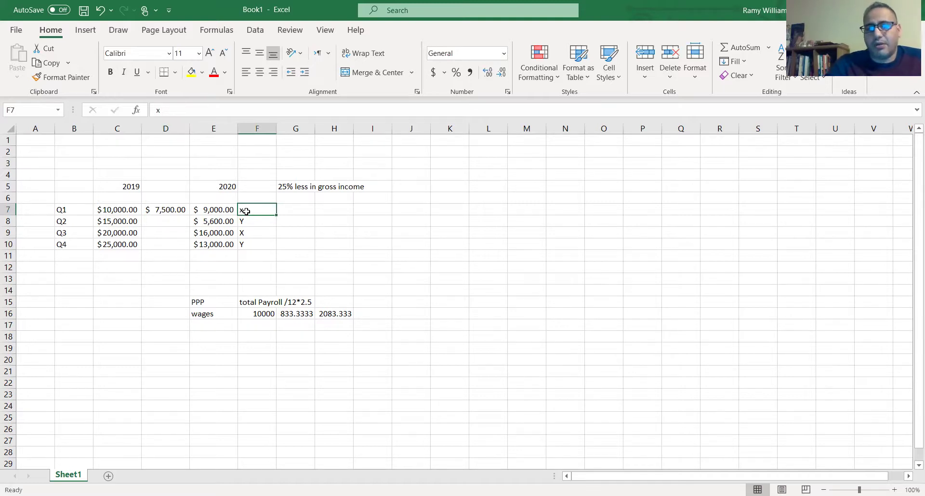
{"action": "left_click", "coordinate": [165, 223]}
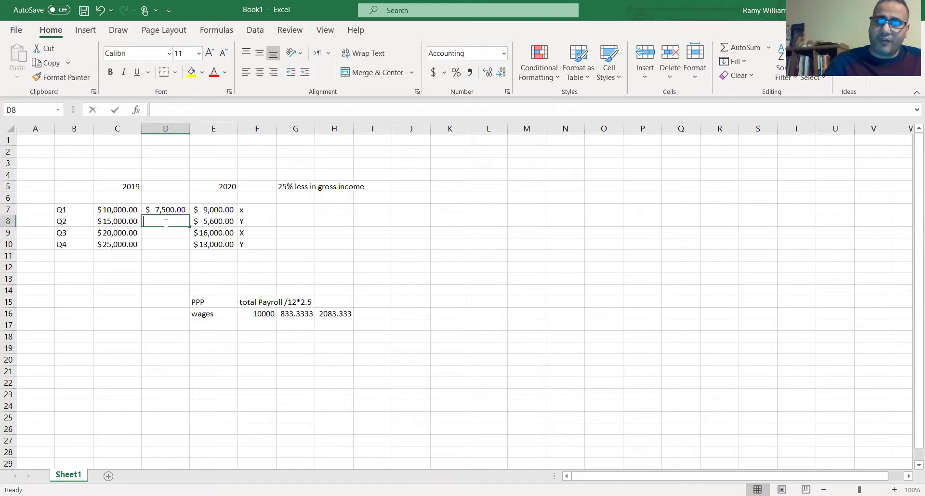
{"action": "type", "text": "="}
{"action": "key", "text": "Left"}
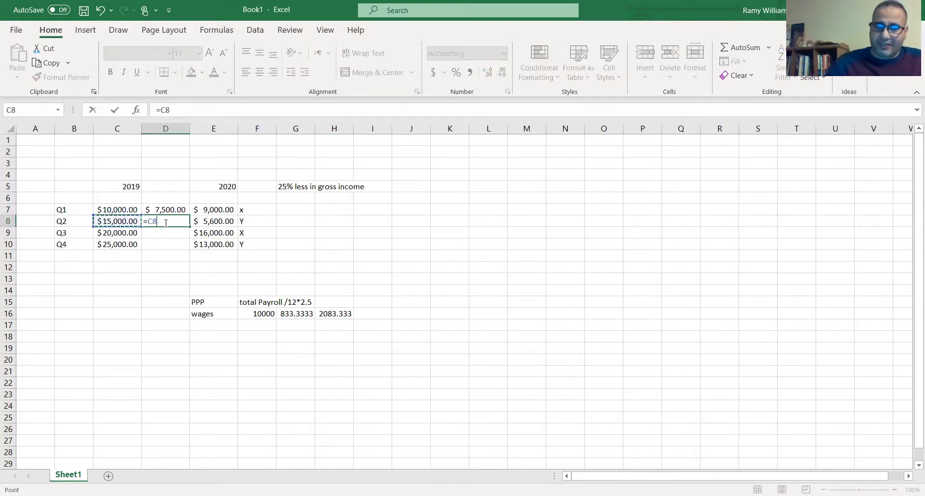
{"action": "type", "text": "*.75"}
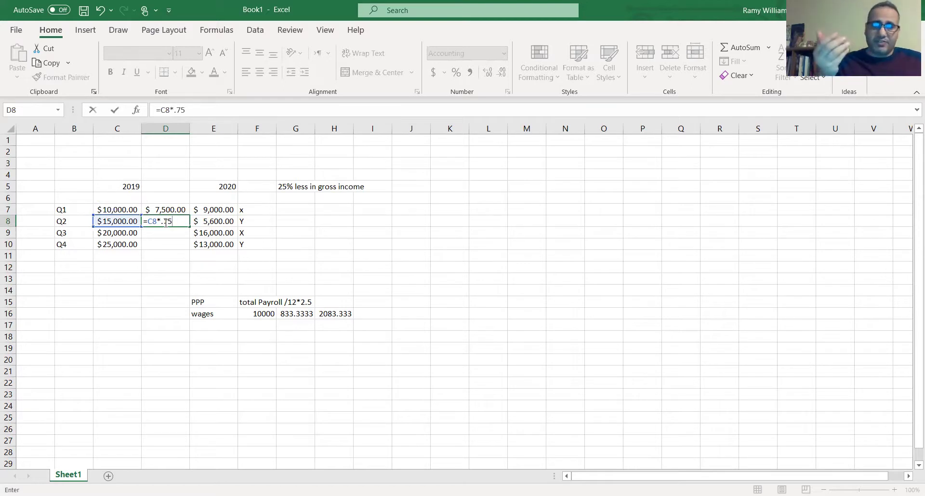
{"action": "key", "text": "Return"}
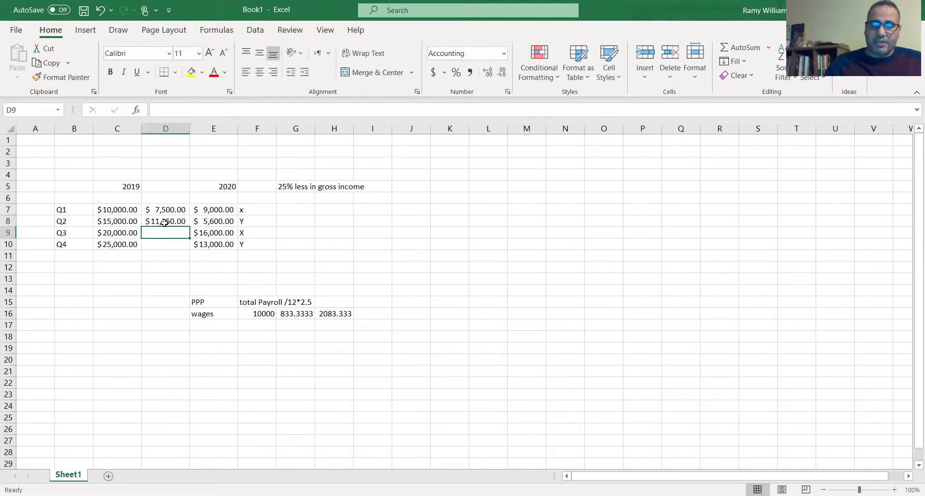
{"action": "left_click", "coordinate": [165, 222]}
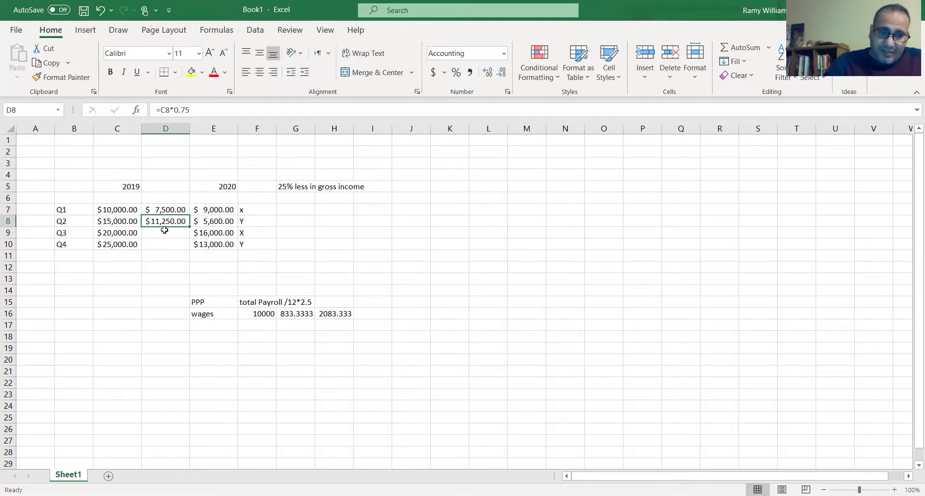
{"action": "left_click", "coordinate": [216, 221]}
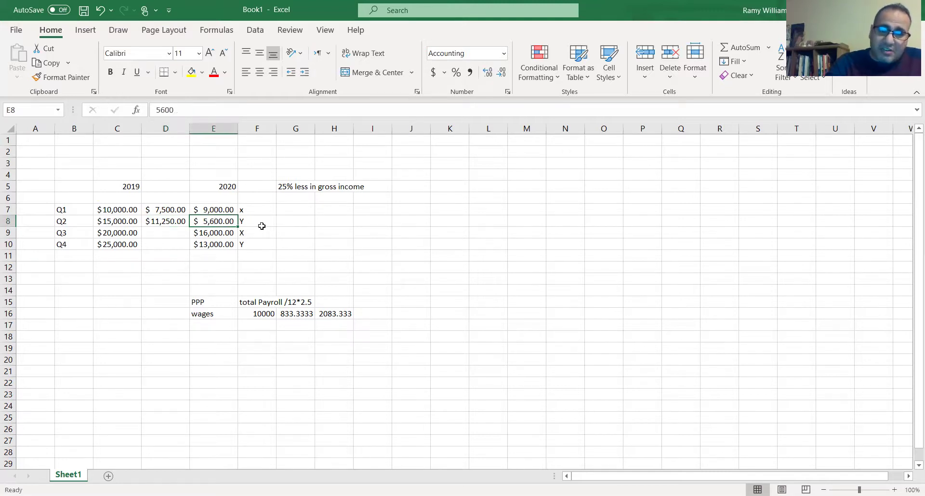
{"action": "left_click", "coordinate": [250, 224]}
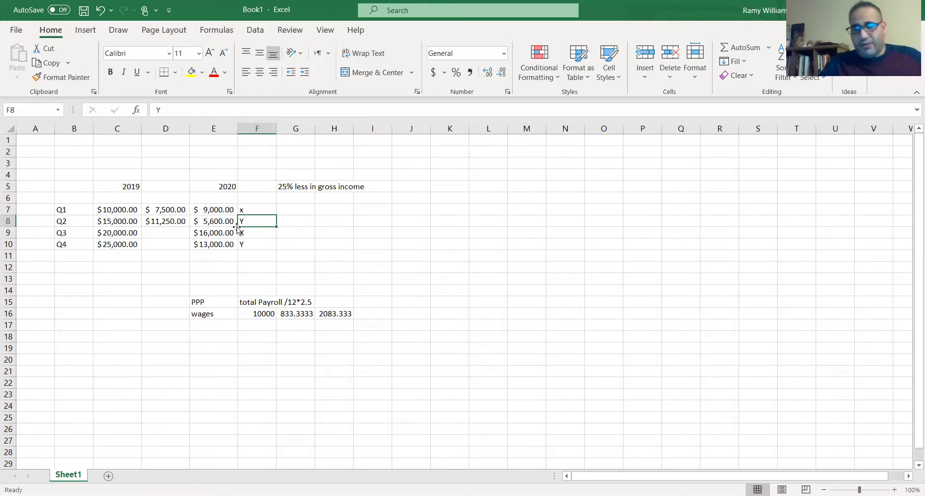
- Compute D9 as =C9*.75, giving $15,000.00 for Q3, and review the Q3 row
{"action": "left_click", "coordinate": [170, 234]}
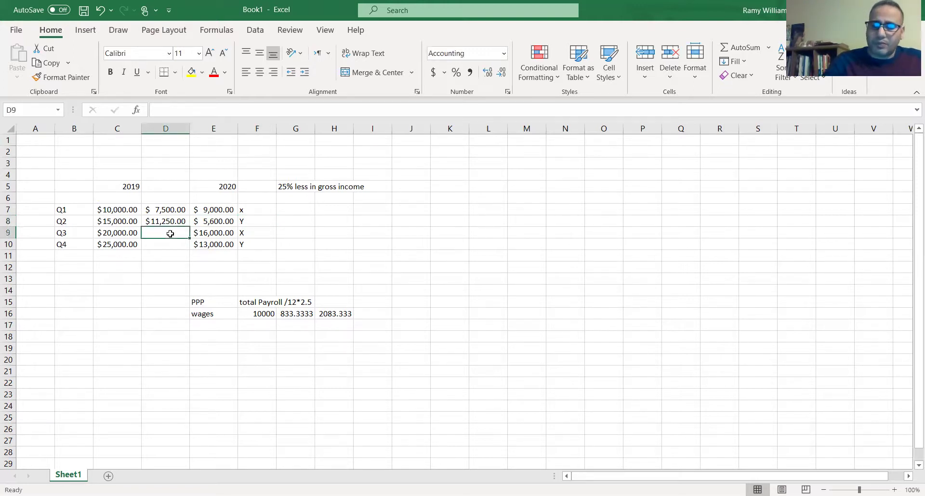
{"action": "type", "text": "="}
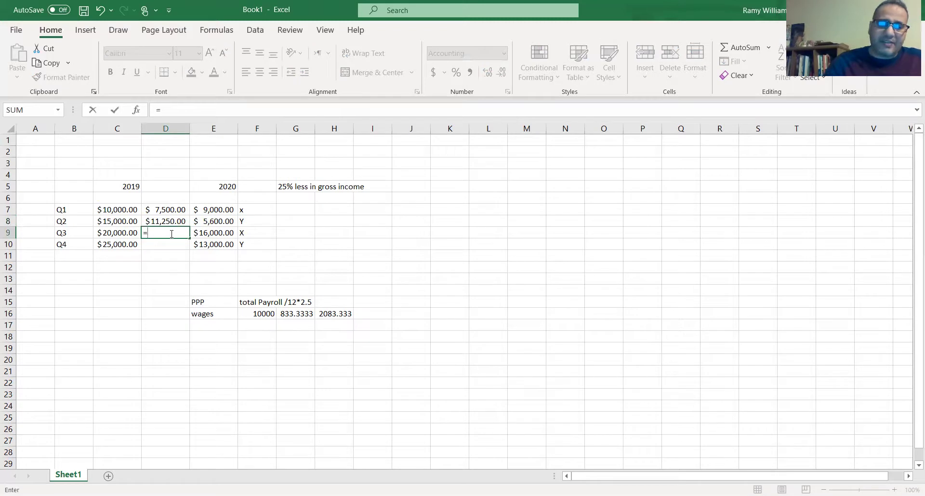
{"action": "left_click", "coordinate": [117, 233]}
{"action": "type", "text": "*.75"}
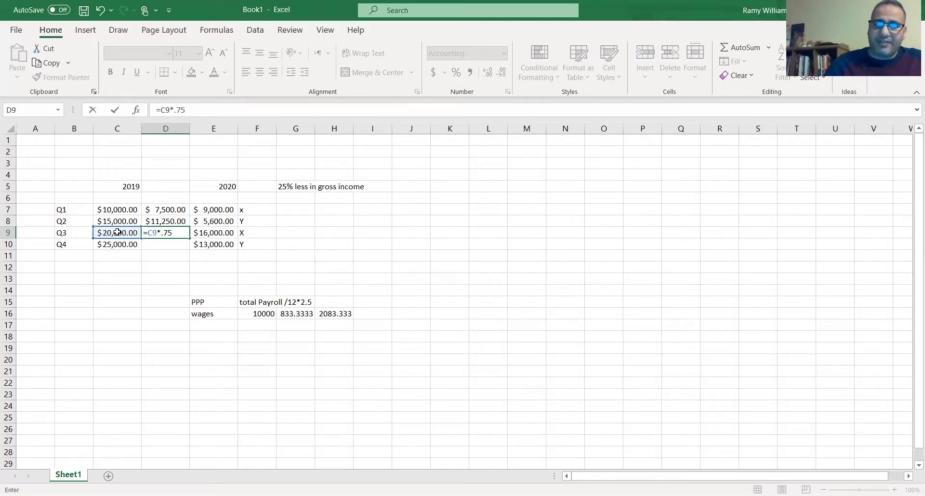
{"action": "key", "text": "Return"}
{"action": "key", "text": "Up"}
{"action": "key", "text": "Right"}
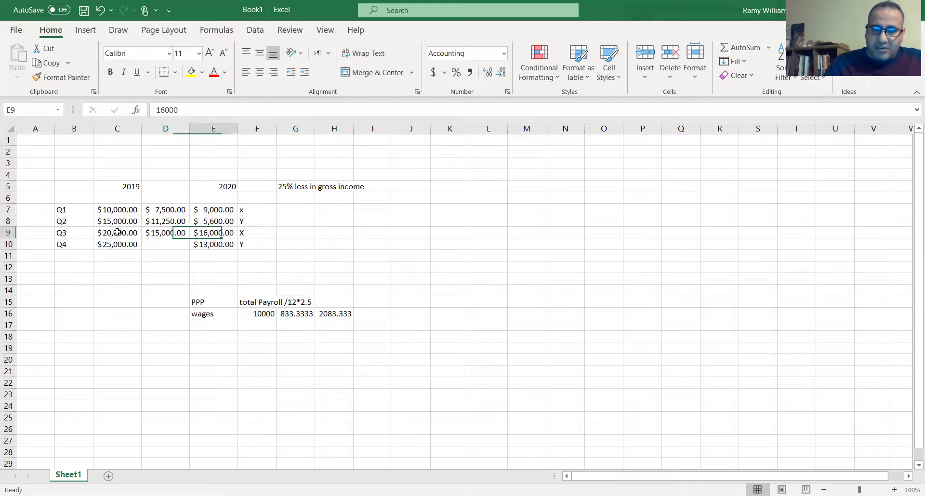
{"action": "key", "text": "Right"}
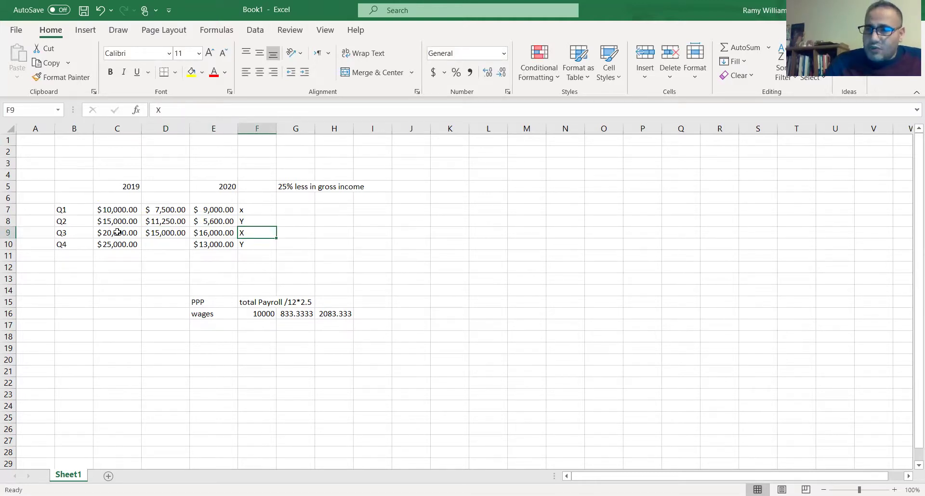
- Compute D10 as =C10*.75, giving $18,750.00, and review the Q4 row
{"action": "key", "text": "Down"}
{"action": "key", "text": "Left"}
{"action": "key", "text": "Left"}
{"action": "type", "text": "="}
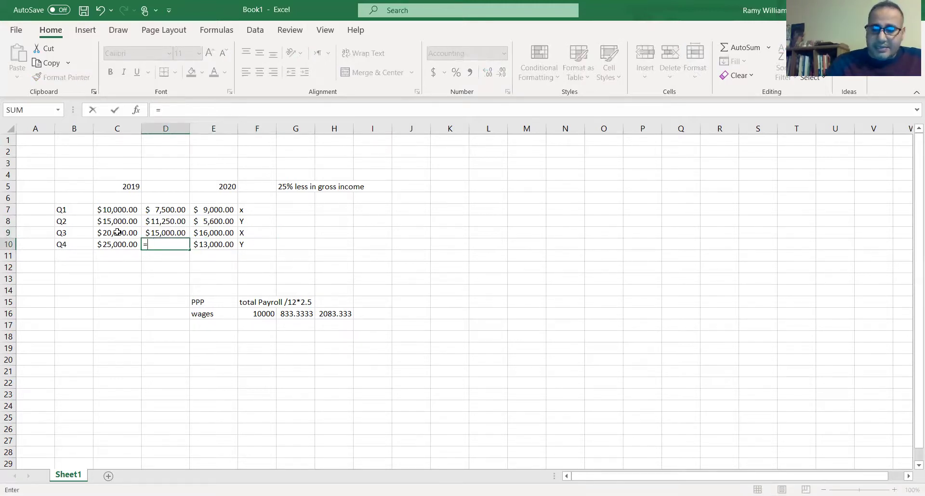
{"action": "key", "text": "Left"}
{"action": "type", "text": "*.75"}
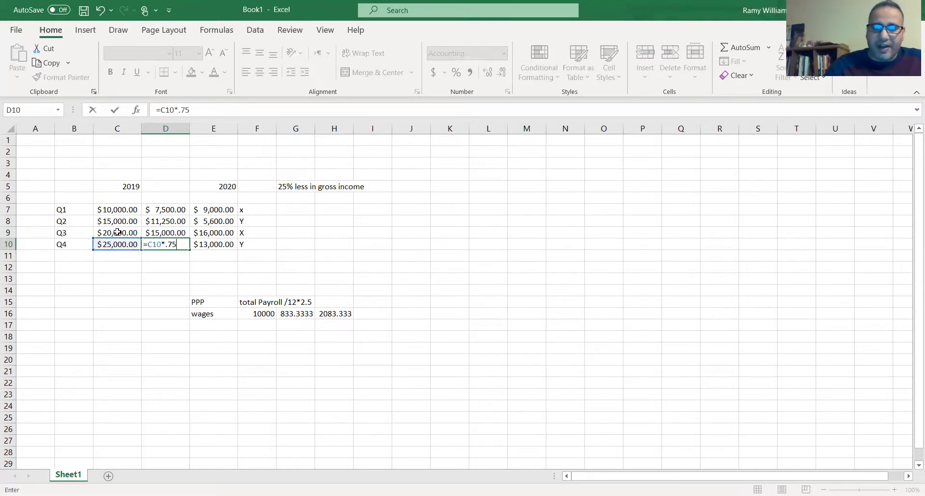
{"action": "key", "text": "ctrl+Return"}
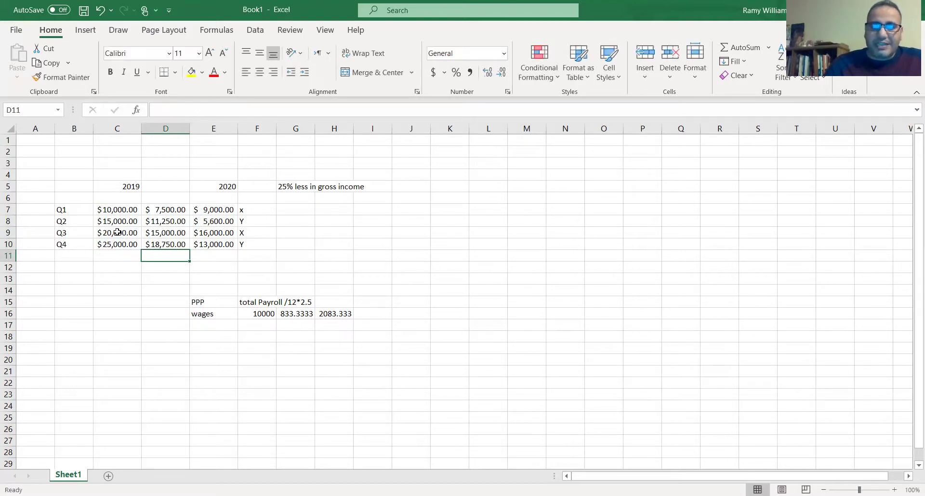
{"action": "key", "text": "Up"}
{"action": "key", "text": "Right"}
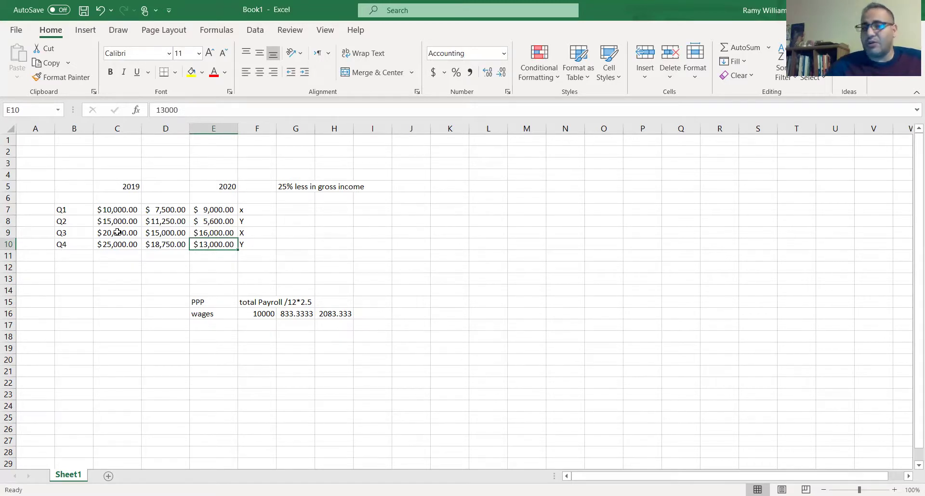
{"action": "key", "text": "Right"}
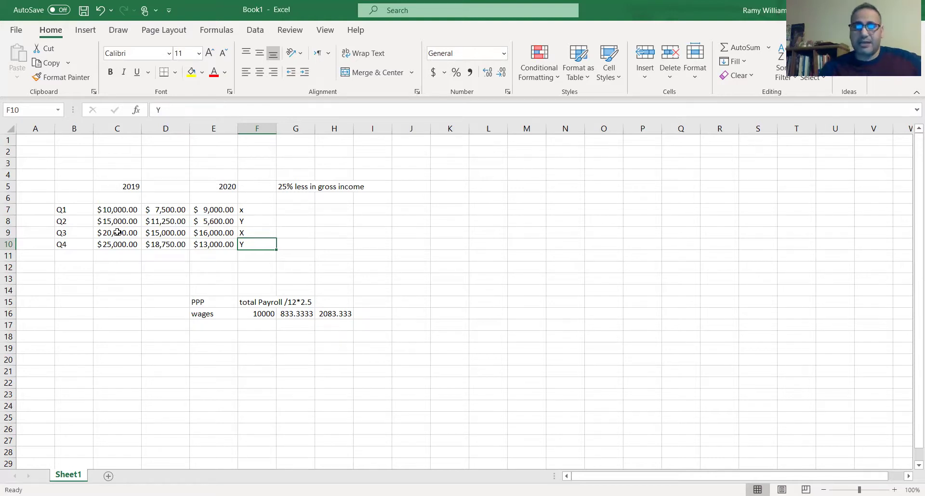
- Format the payroll figure in F16 as accounting, showing $10,000.00
{"action": "left_click", "coordinate": [279, 303]}
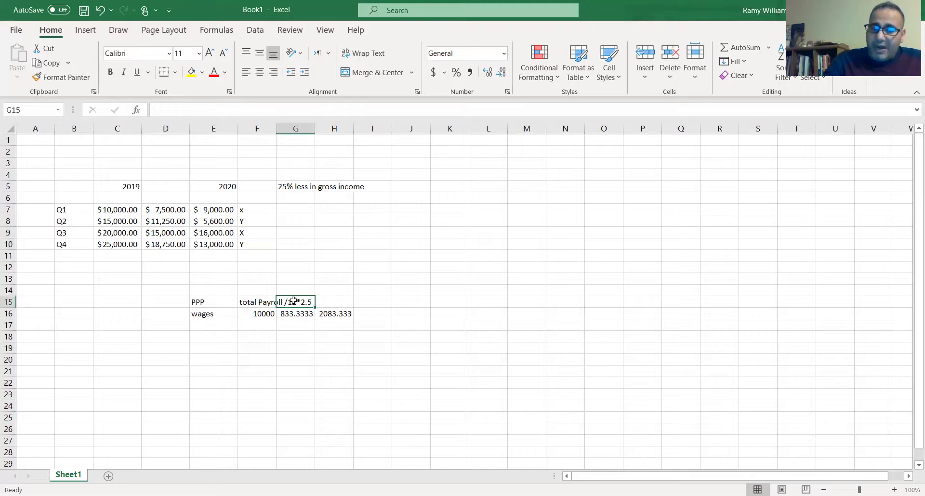
{"action": "left_click", "coordinate": [209, 313]}
{"action": "left_click", "coordinate": [252, 312]}
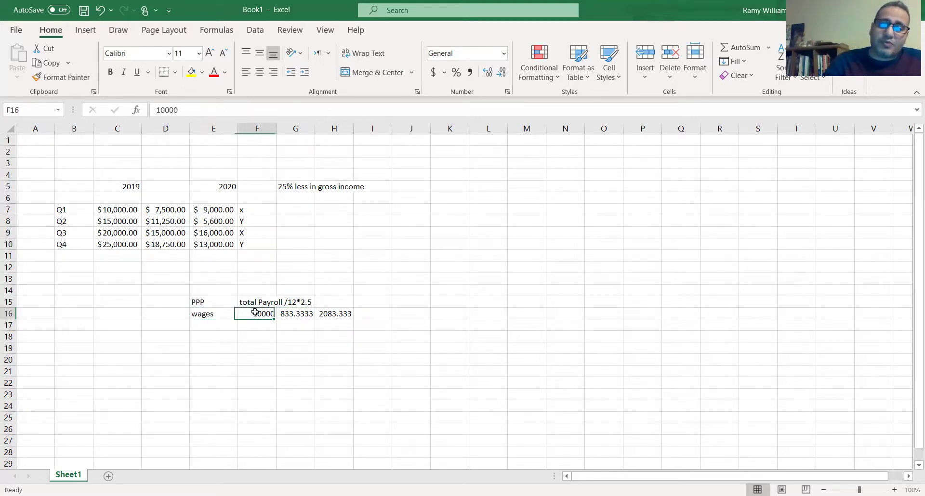
{"action": "left_click", "coordinate": [433, 72]}
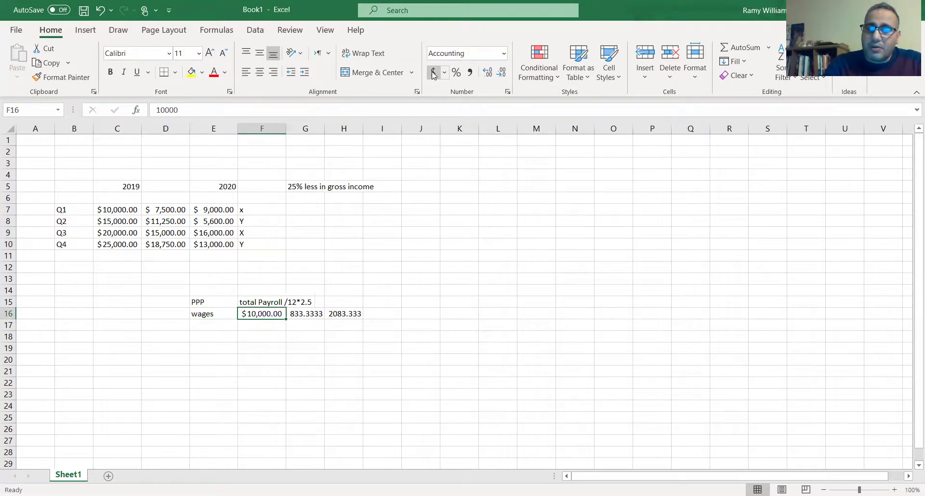
- Enter =F16/12 in G16 for a monthly payroll of $833.33
{"action": "left_click", "coordinate": [299, 314]}
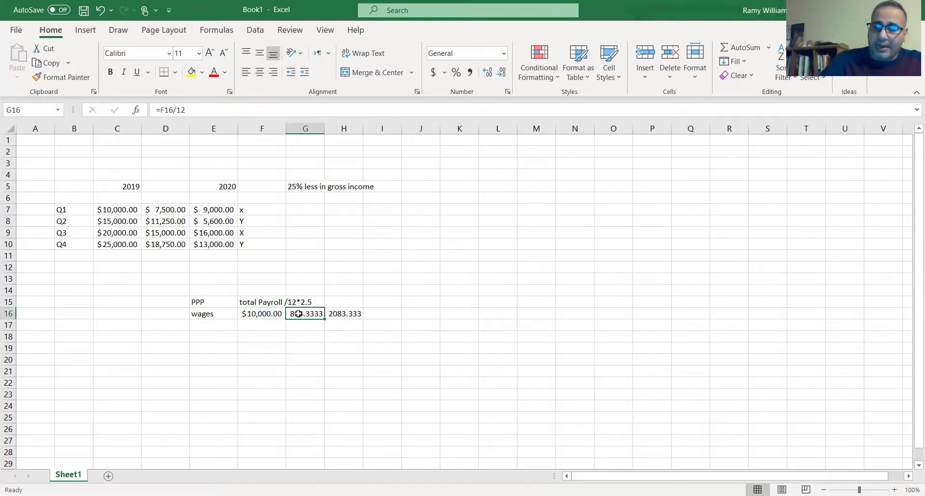
{"action": "type", "text": "="}
{"action": "key", "text": "Left"}
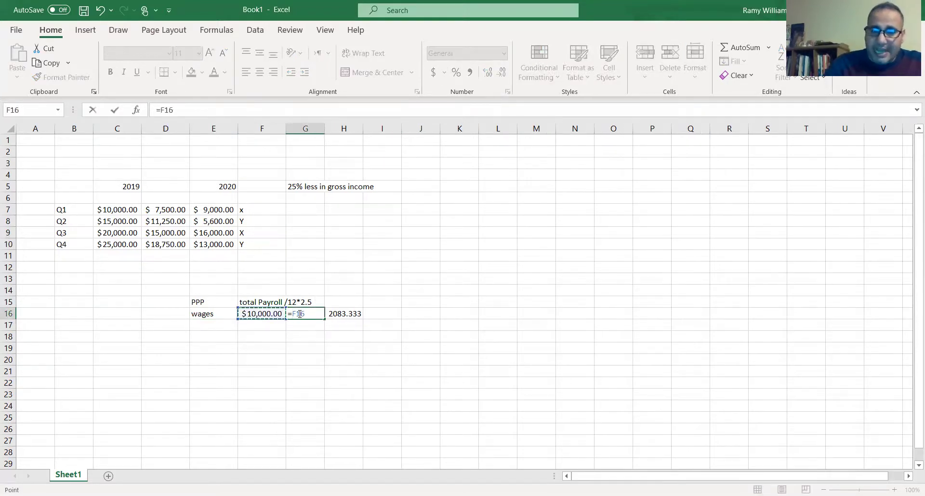
{"action": "type", "text": "/12"}
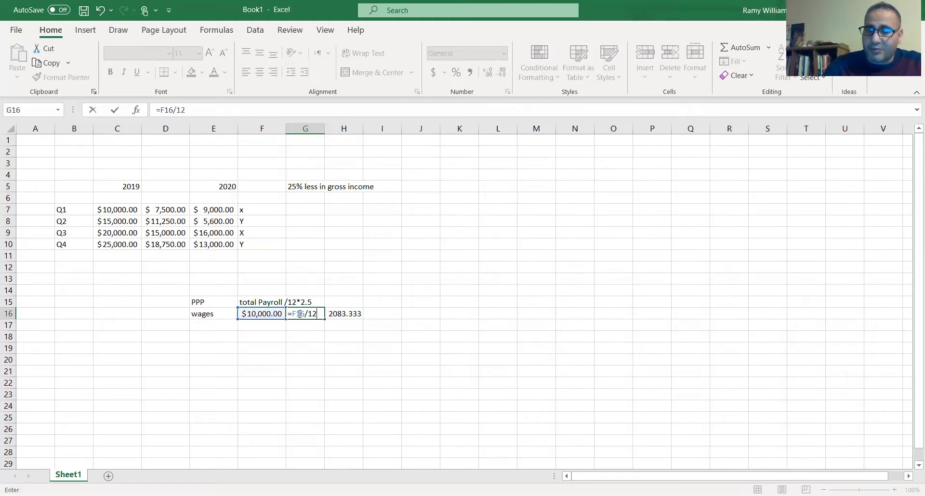
{"action": "key", "text": "Return"}
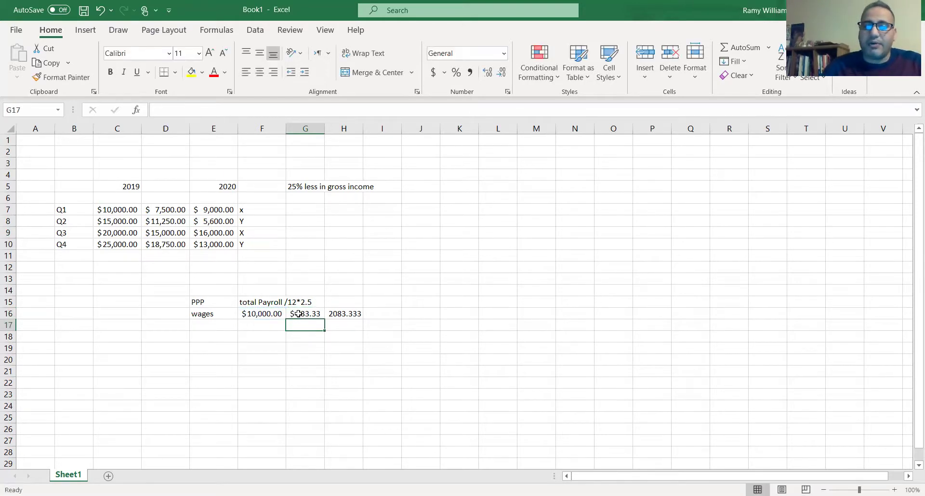
{"action": "key", "text": "Up"}
- Replace the PPP estimate in H16 with =G16*2.5, giving $2,083.33
{"action": "key", "text": "Right"}
{"action": "key", "text": "Delete"}
{"action": "type", "text": "="}
{"action": "left_click", "coordinate": [299, 313]}
{"action": "type", "text": "*2.5"}
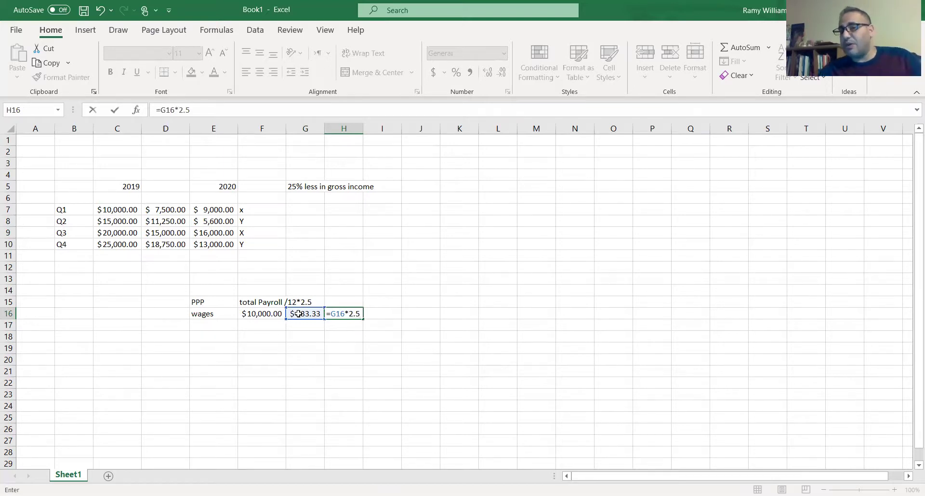
{"action": "key", "text": "Return"}
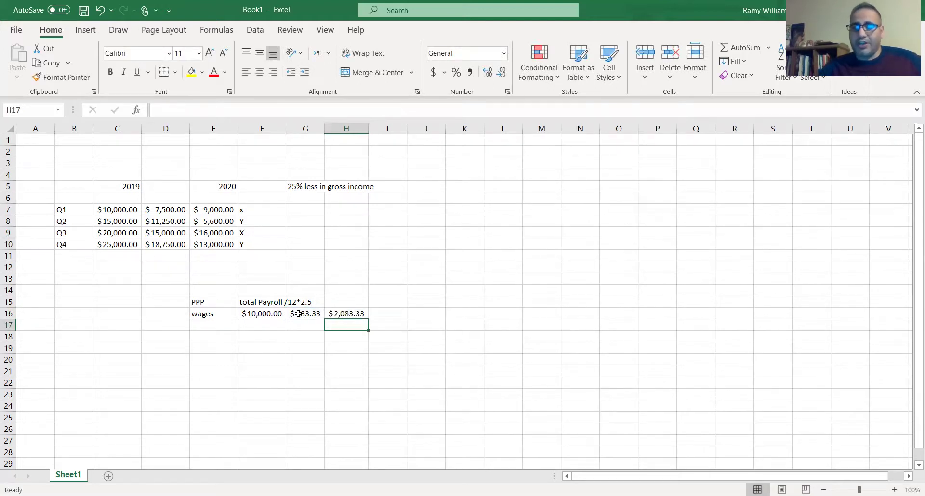
{"action": "key", "text": "Up"}
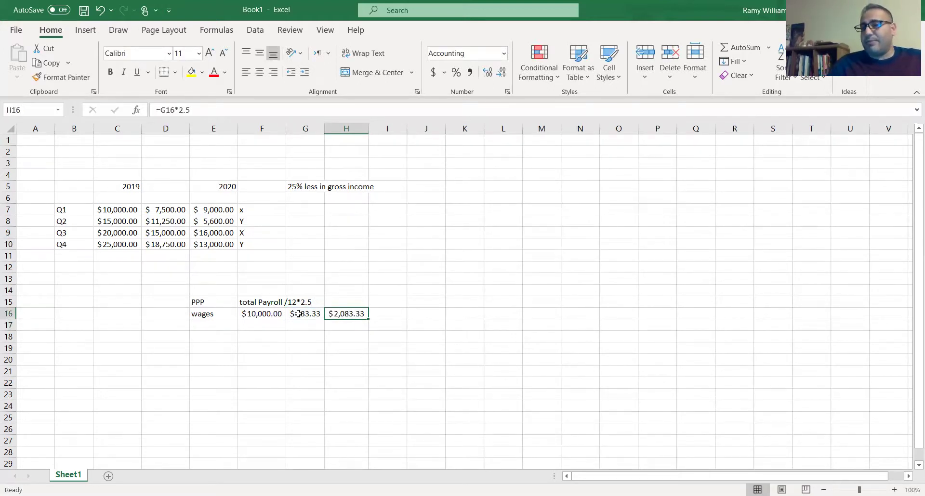